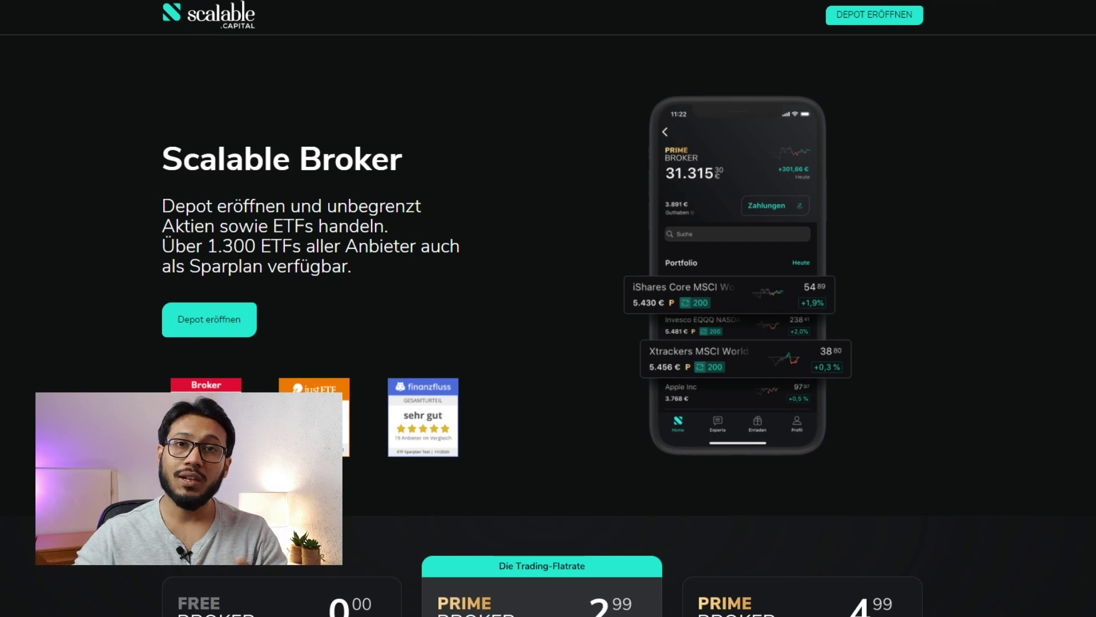
- Scroll down the landing page to the Free, Prime and Prime flex broker cost cards
{"action": "scroll", "coordinate": [379, 242], "scroll_direction": "down", "scroll_amount": 7}
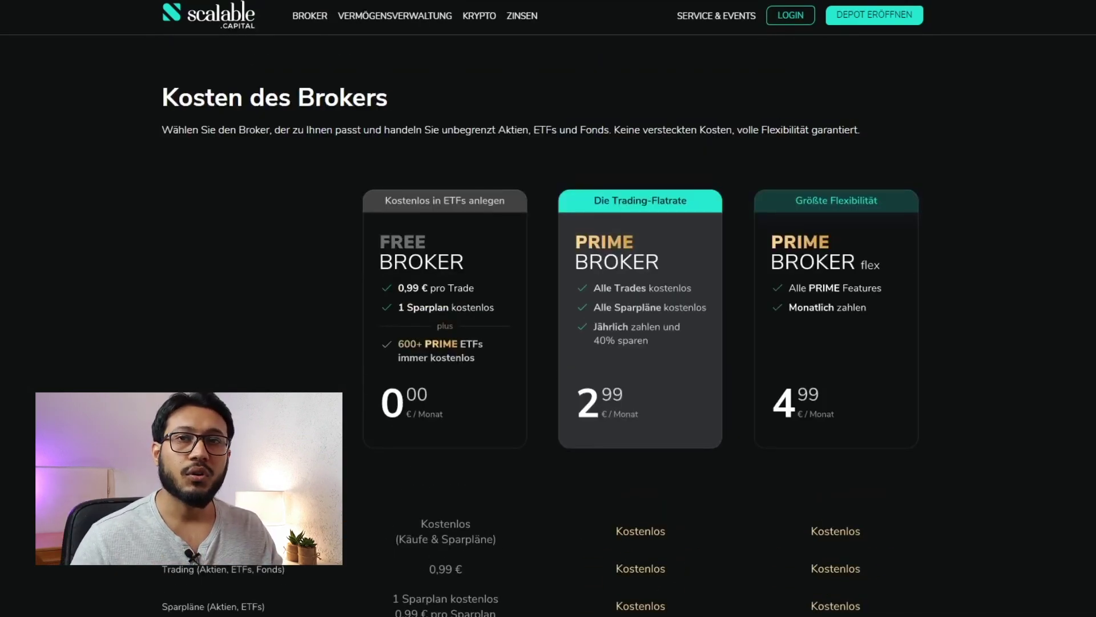
- Scroll down through the broker fee comparison table
{"action": "scroll", "coordinate": [548, 309], "scroll_direction": "down", "scroll_amount": 5}
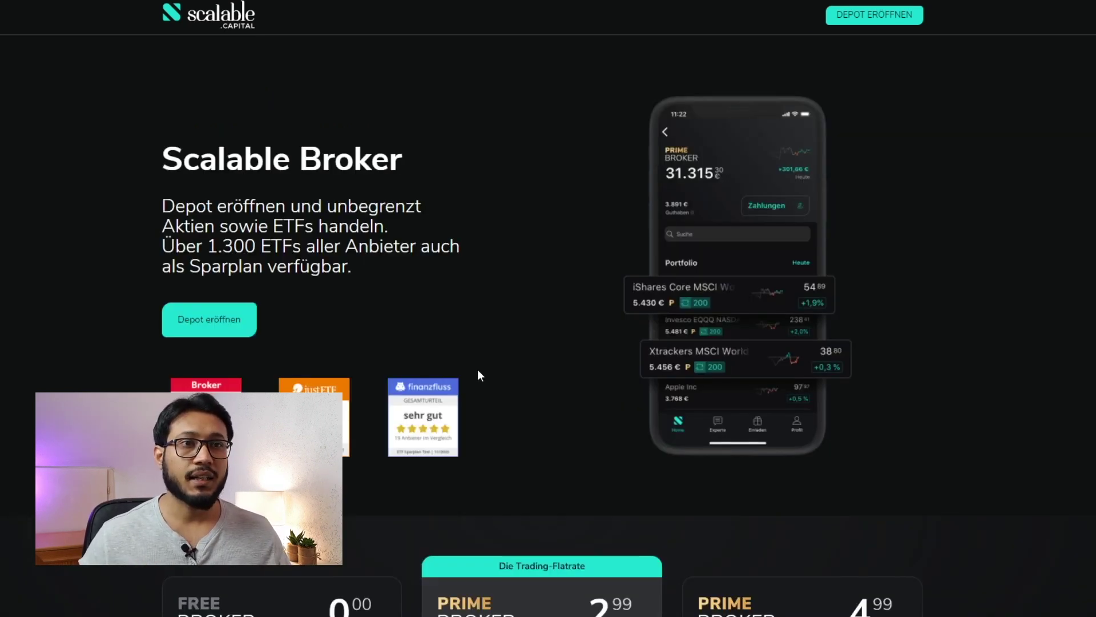
- Start opening a depot with an e-mail address and confirm it via 'Jetzt bestätigen'
{"action": "left_click", "coordinate": [236, 333]}
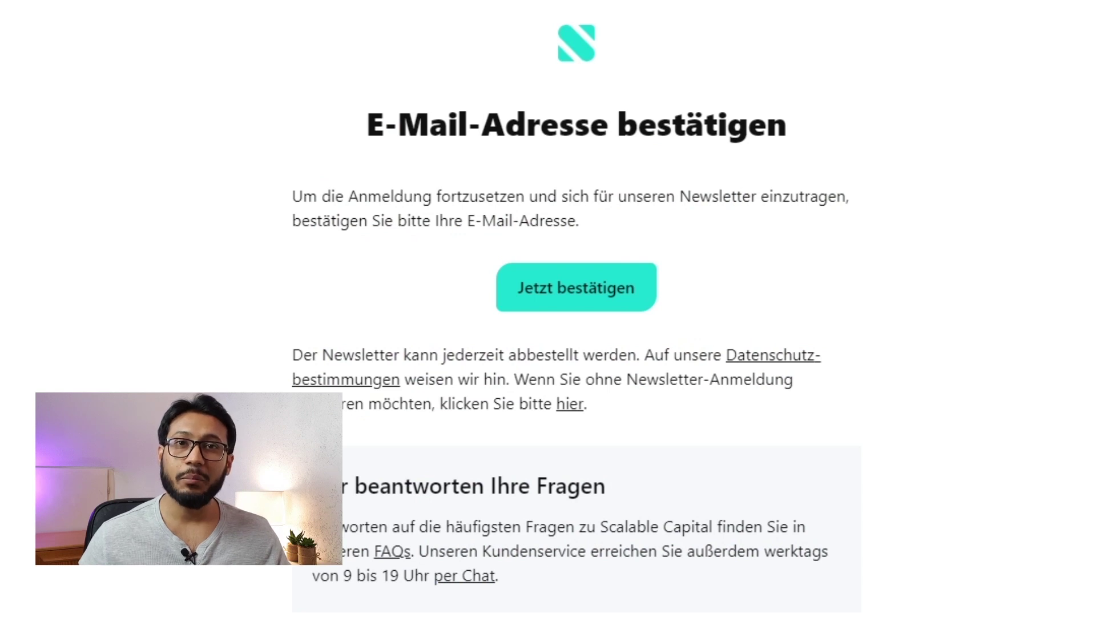
{"action": "left_click", "coordinate": [548, 291]}
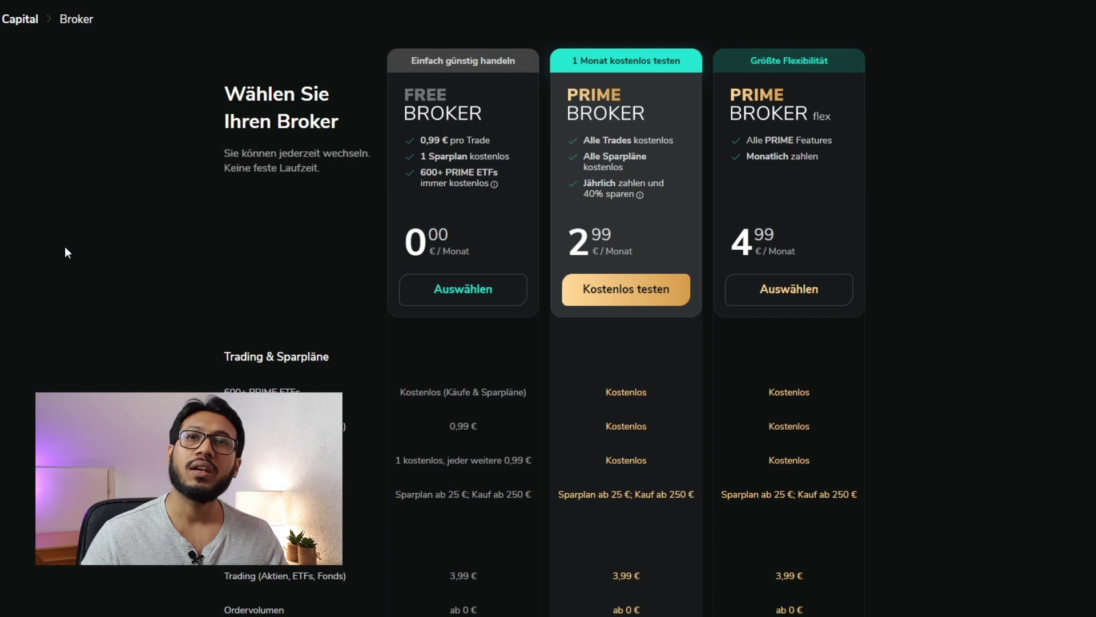
- Choose the FREE BROKER plan and begin the personal details with the salutation choice
{"action": "left_click", "coordinate": [438, 306]}
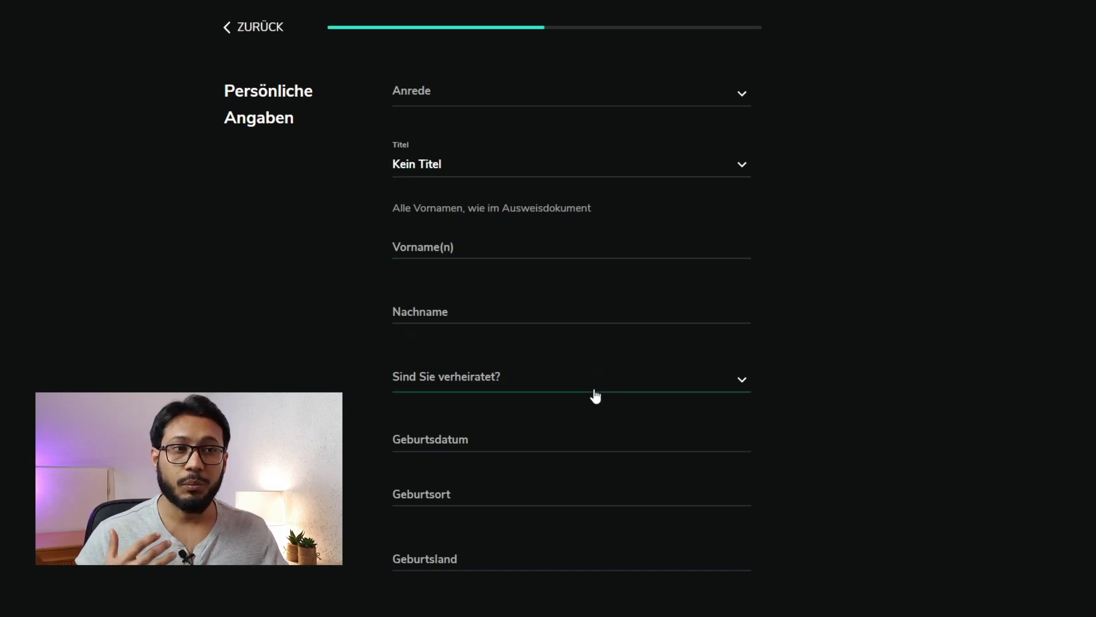
{"action": "scroll", "coordinate": [595, 402], "scroll_direction": "down", "scroll_amount": 2}
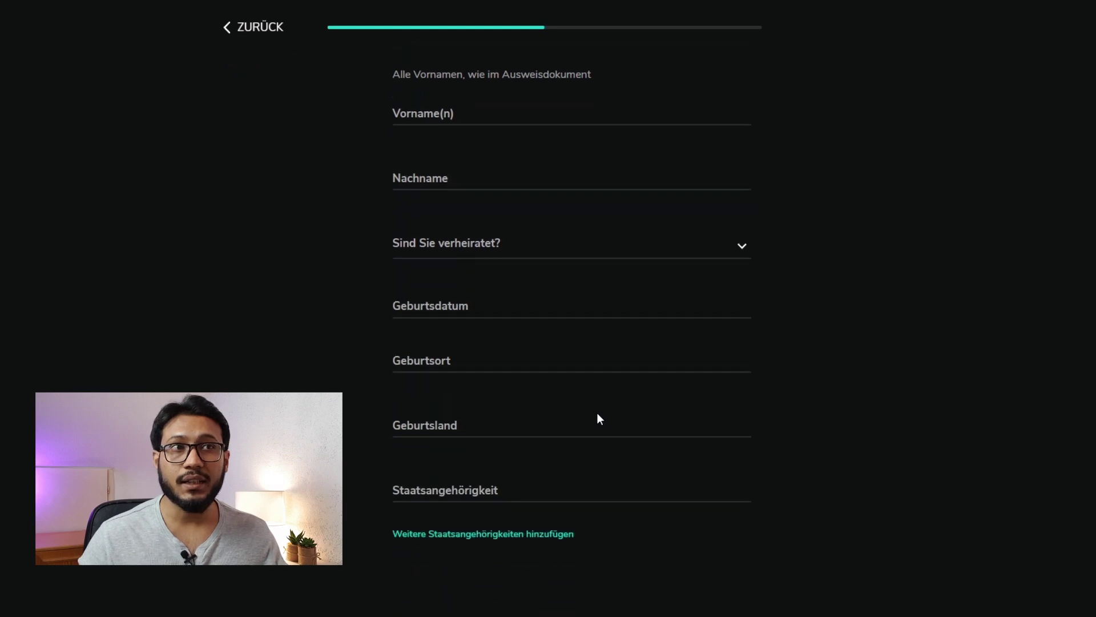
{"action": "scroll", "coordinate": [598, 413], "scroll_direction": "down", "scroll_amount": 1}
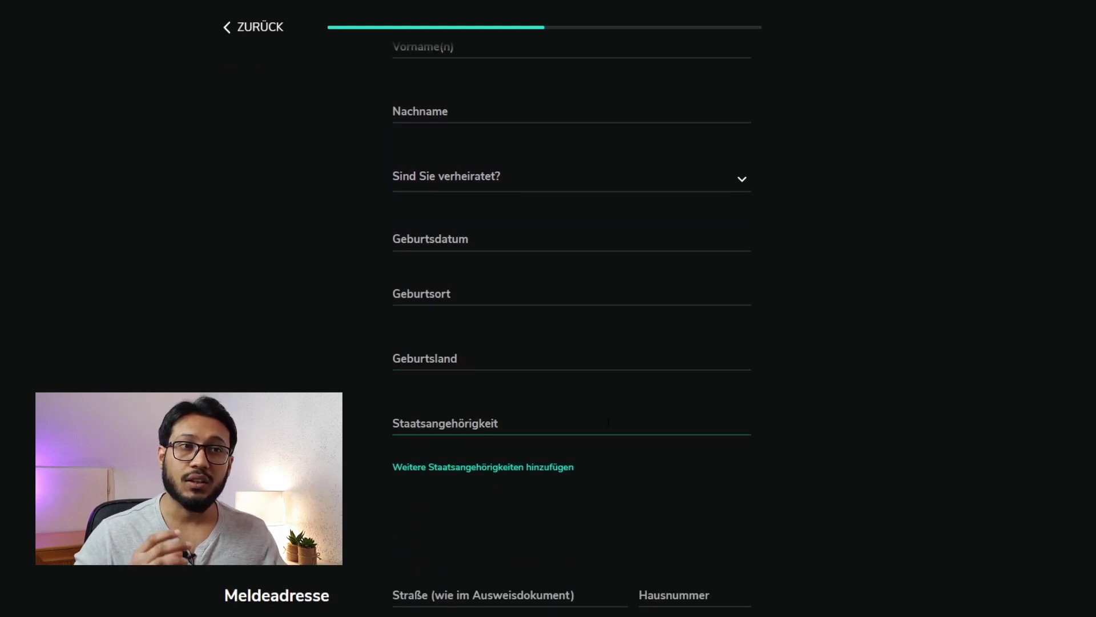
{"action": "scroll", "coordinate": [608, 423], "scroll_direction": "down", "scroll_amount": 5}
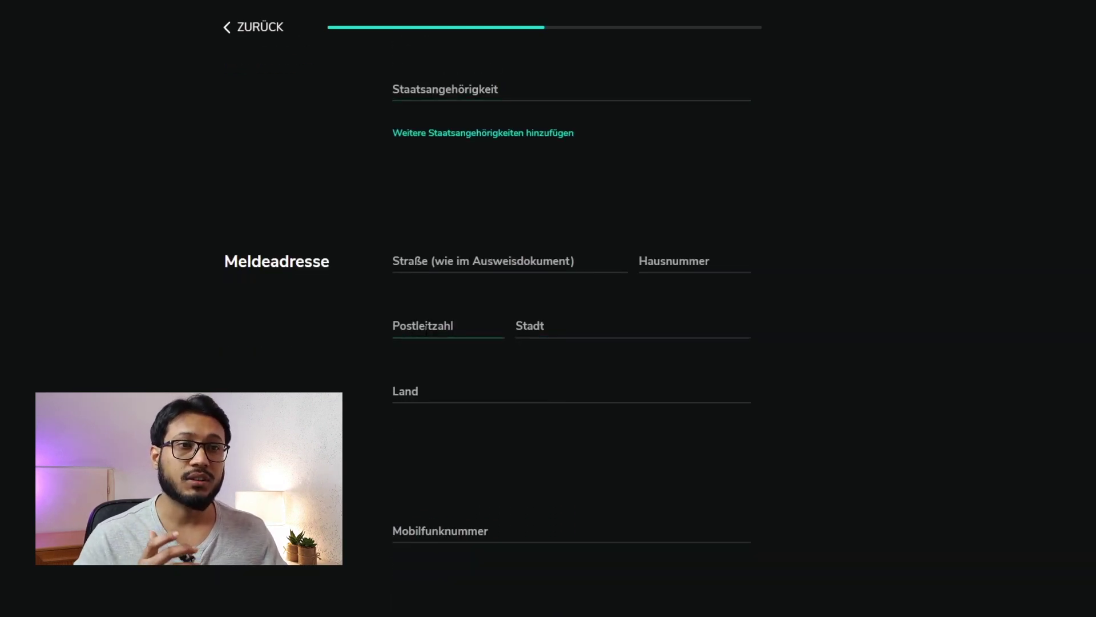
{"action": "scroll", "coordinate": [463, 421], "scroll_direction": "down", "scroll_amount": 2}
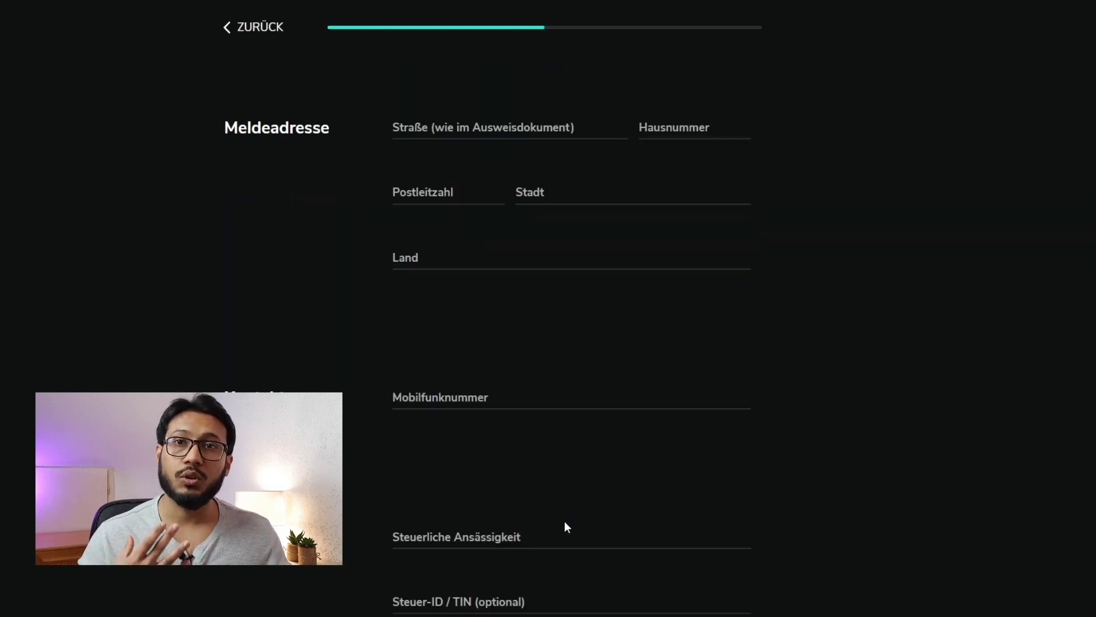
{"action": "scroll", "coordinate": [564, 521], "scroll_direction": "down", "scroll_amount": 1}
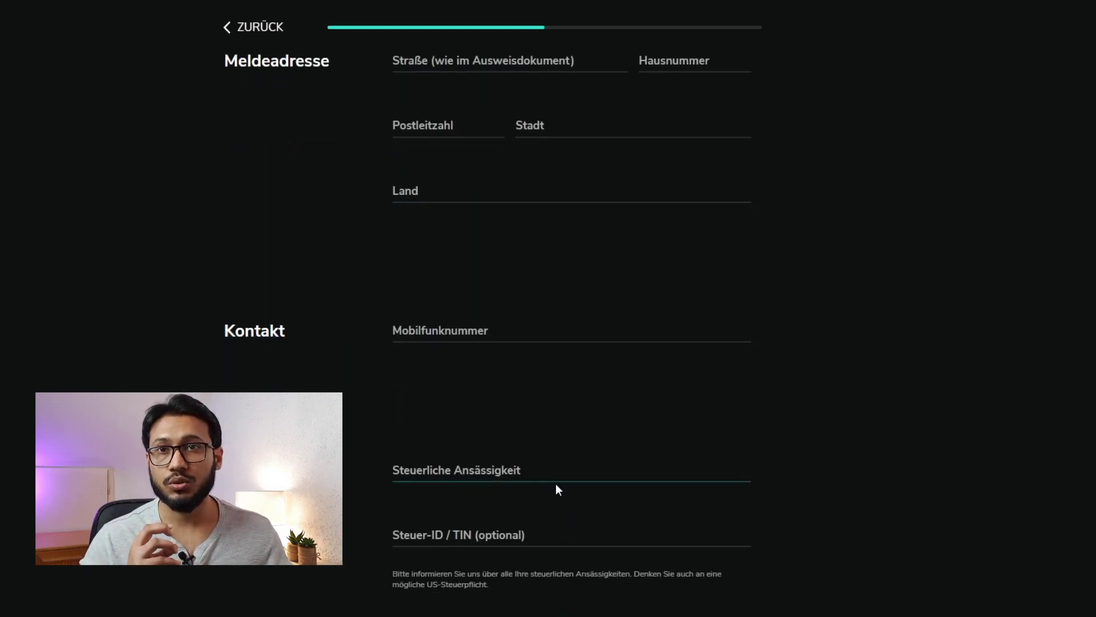
{"action": "scroll", "coordinate": [556, 484], "scroll_direction": "down", "scroll_amount": 6}
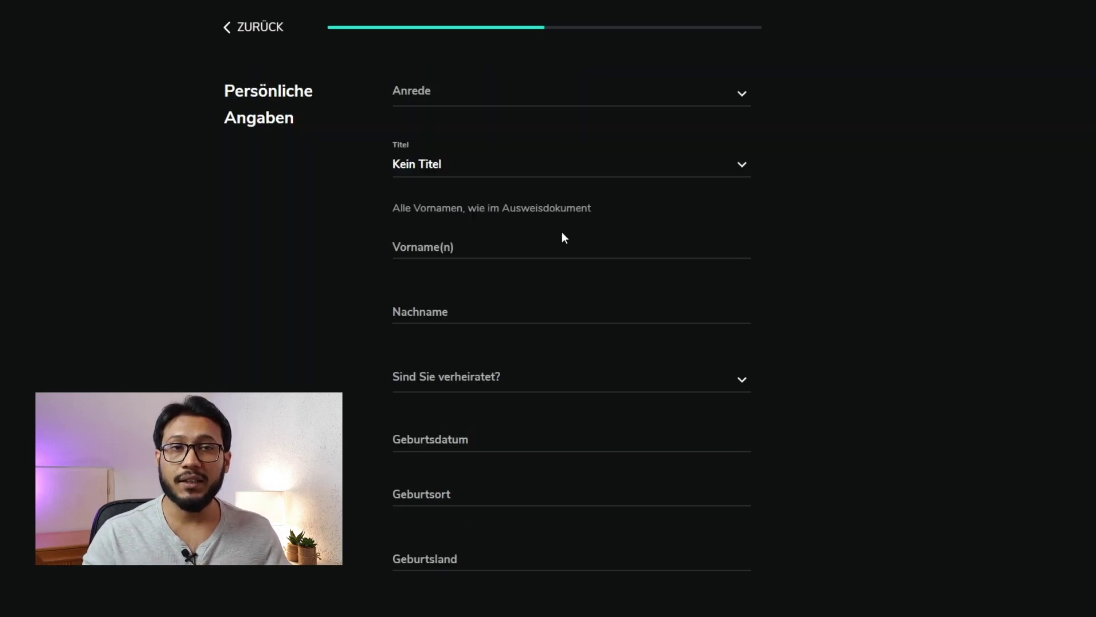
{"action": "left_click", "coordinate": [519, 100]}
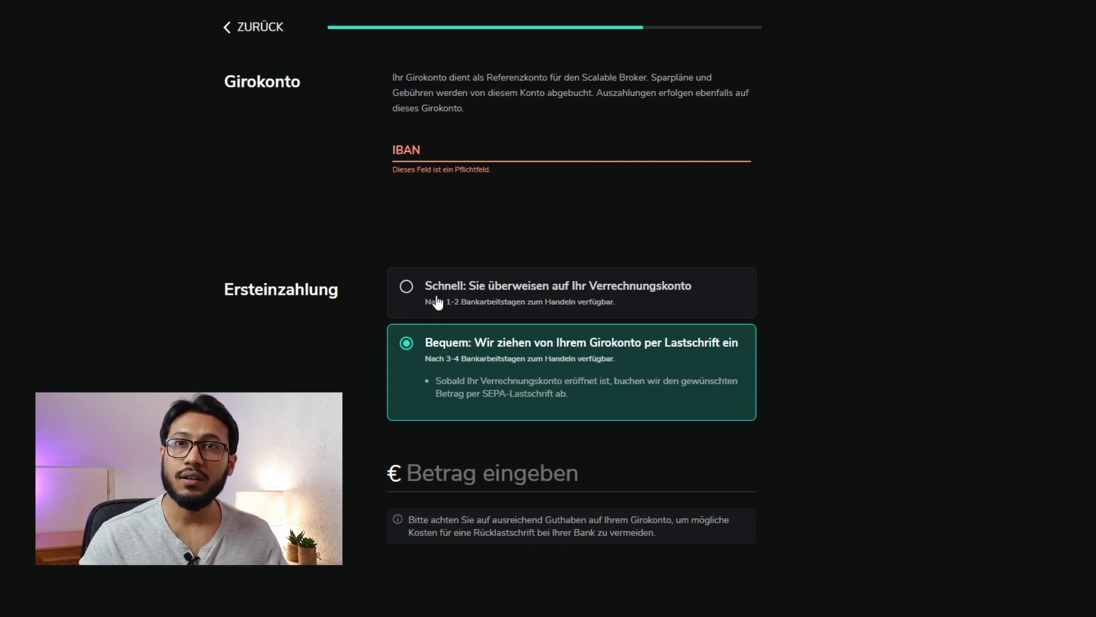
{"action": "left_click", "coordinate": [468, 304]}
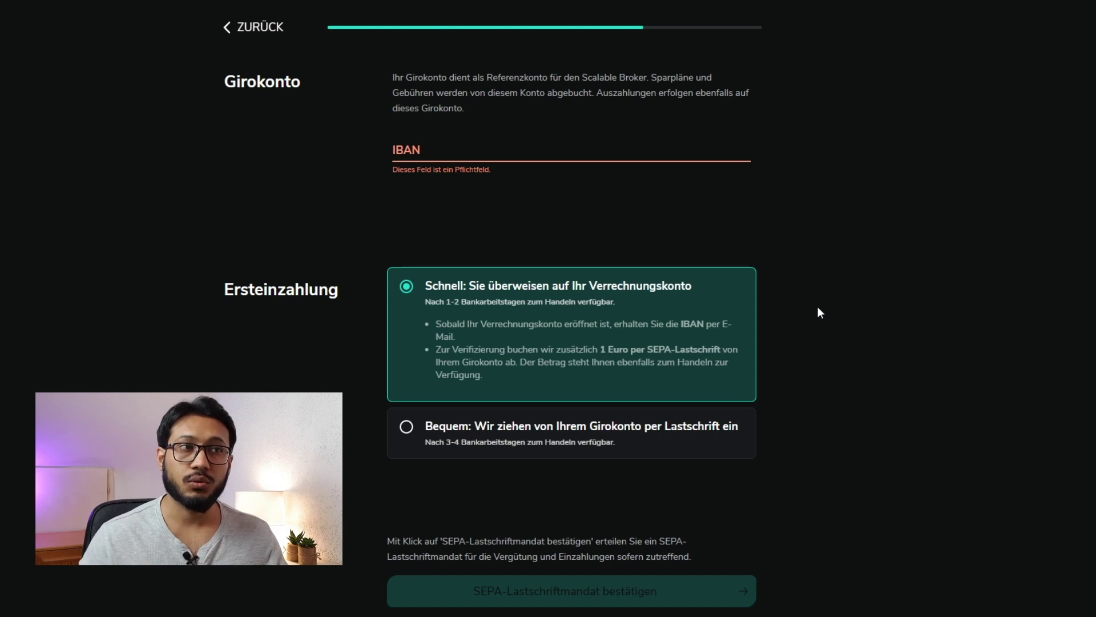
{"action": "left_click", "coordinate": [560, 435]}
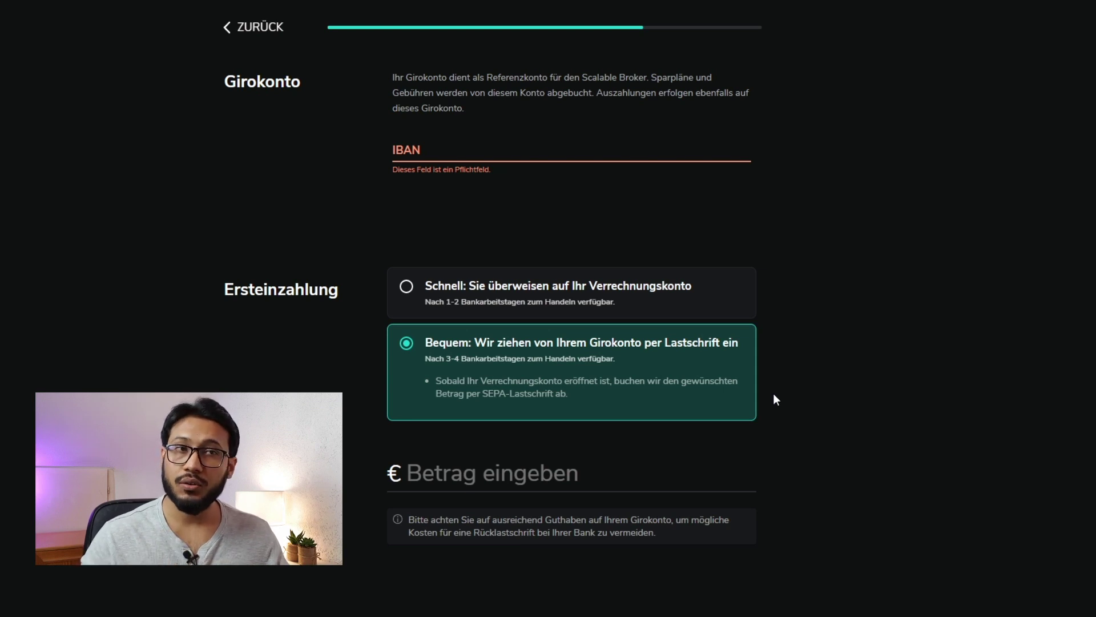
{"action": "scroll", "coordinate": [773, 393], "scroll_direction": "down", "scroll_amount": 3}
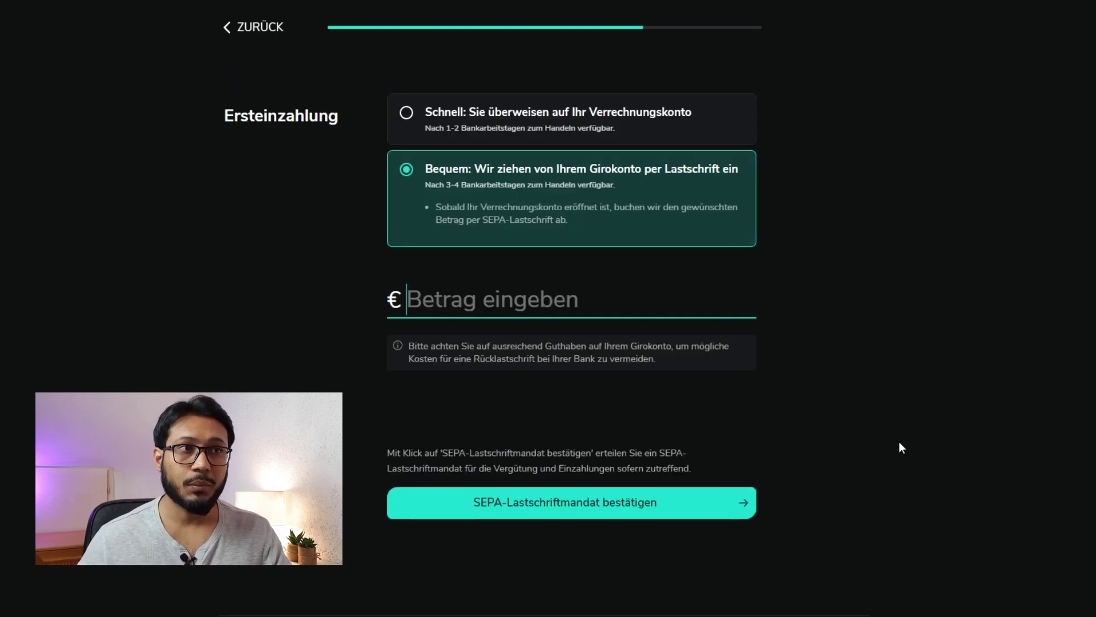
- Enter €25 as the first deposit amount for the 'Bequem' direct debit
{"action": "type", "text": "1"}
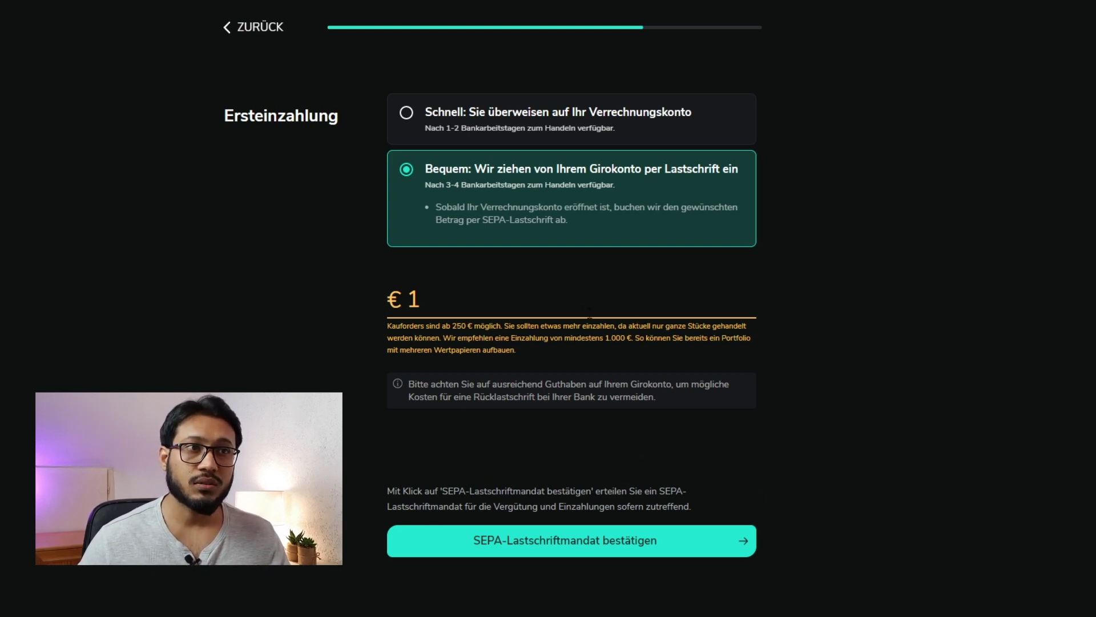
{"action": "key", "text": "BackSpace"}
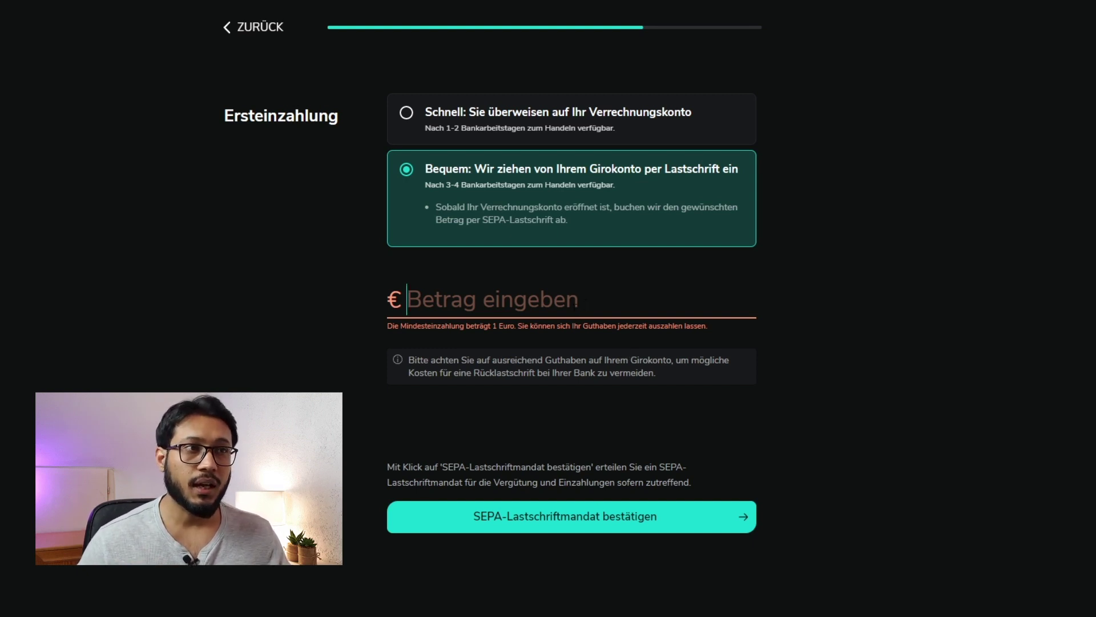
{"action": "type", "text": "1"}
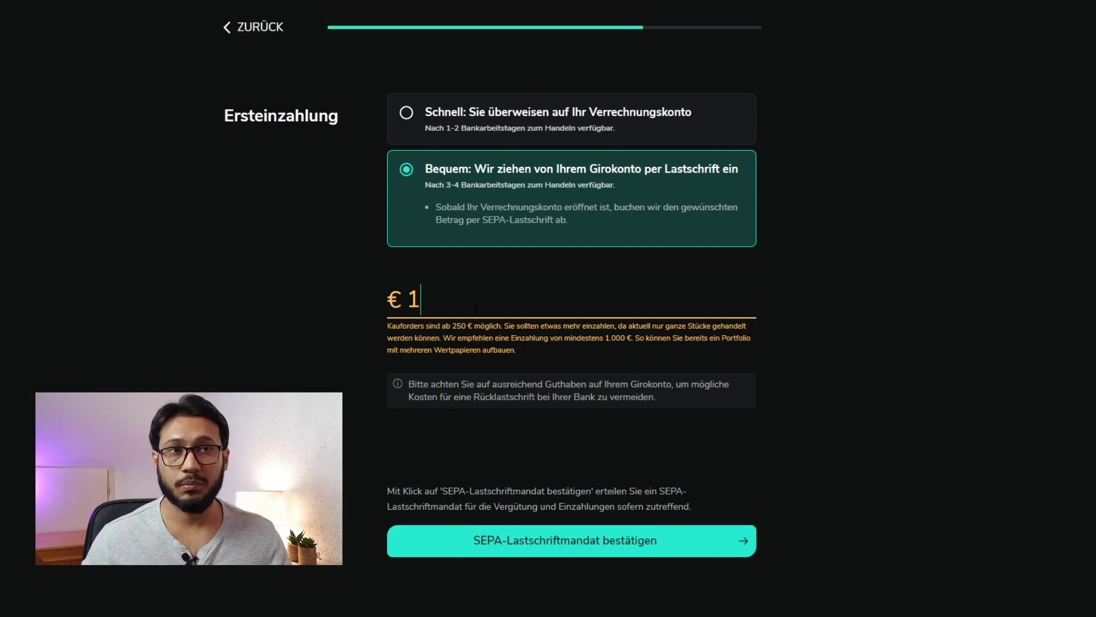
{"action": "left_click_drag", "start_coordinate": [476, 307], "coordinate": [289, 309]}
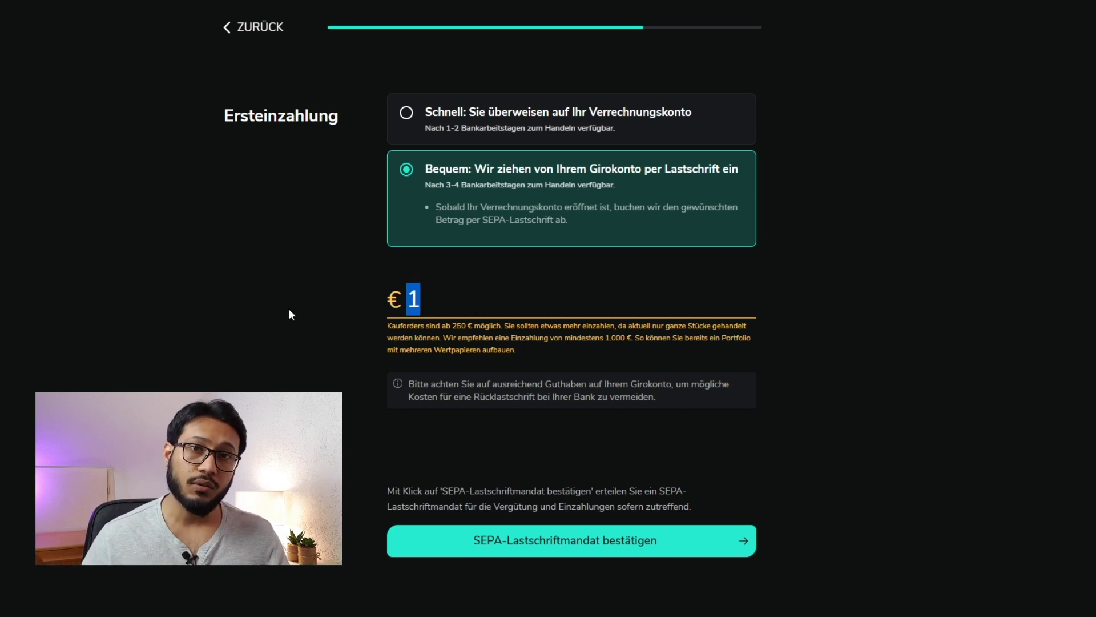
{"action": "type", "text": "245"}
{"action": "key", "text": "BackSpace"}
{"action": "key", "text": "BackSpace"}
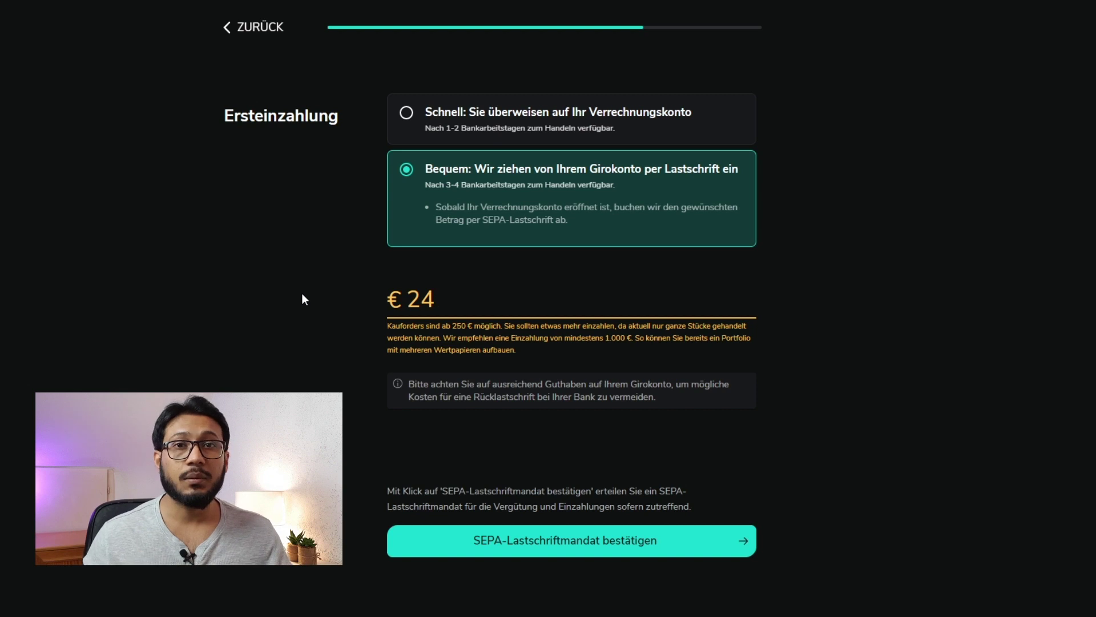
{"action": "type", "text": "5"}
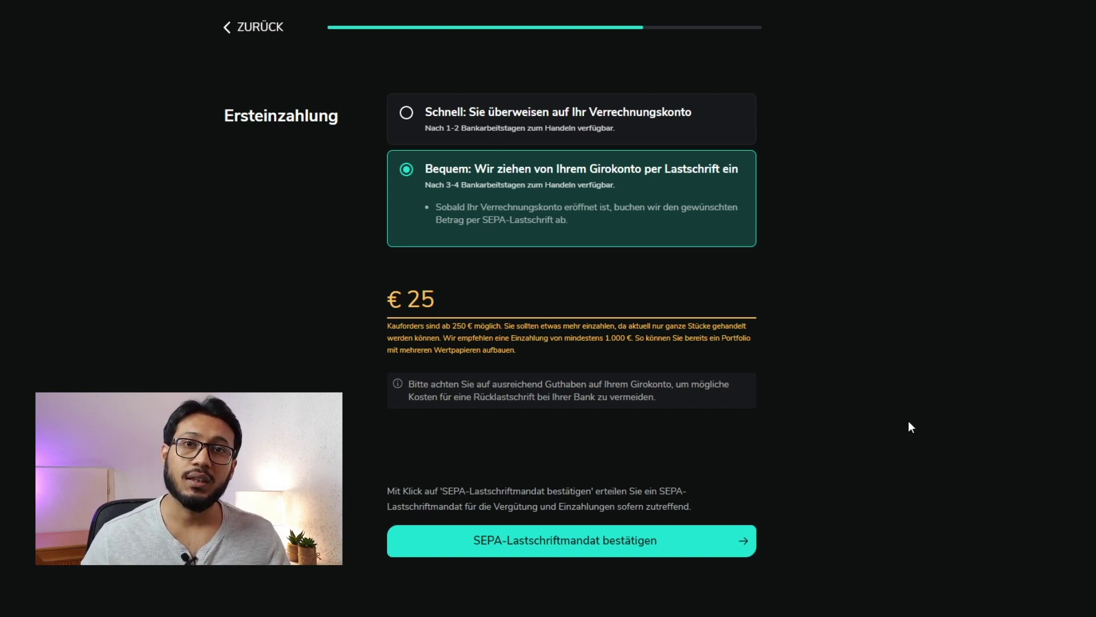
- Confirm the SEPA direct-debit mandate, then confirm the summarised personal details
{"action": "left_click", "coordinate": [592, 550]}
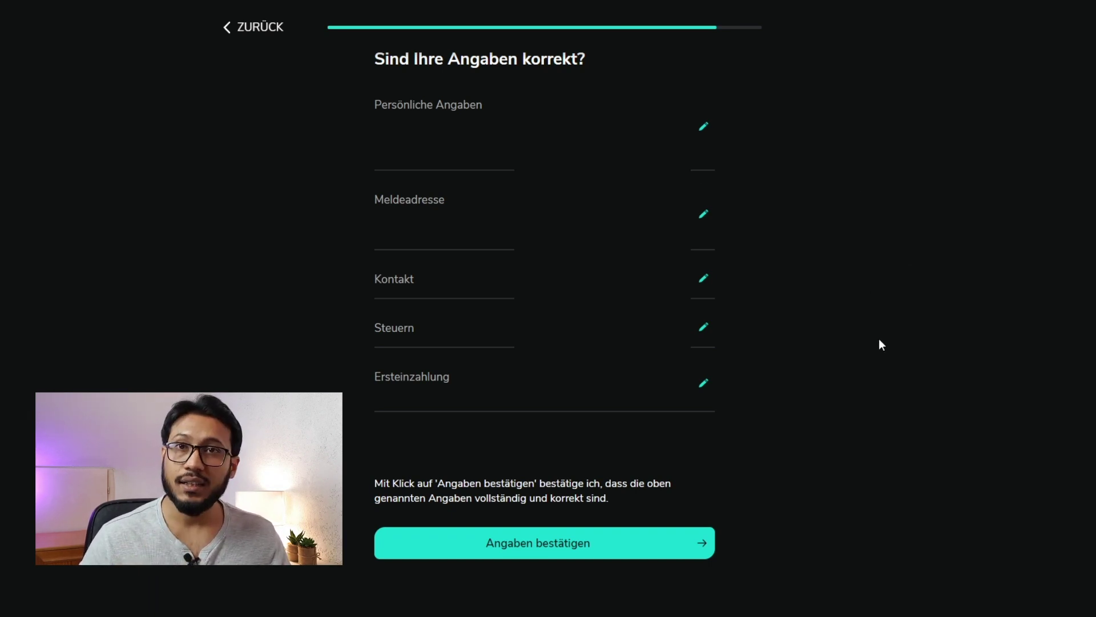
{"action": "left_click", "coordinate": [574, 555]}
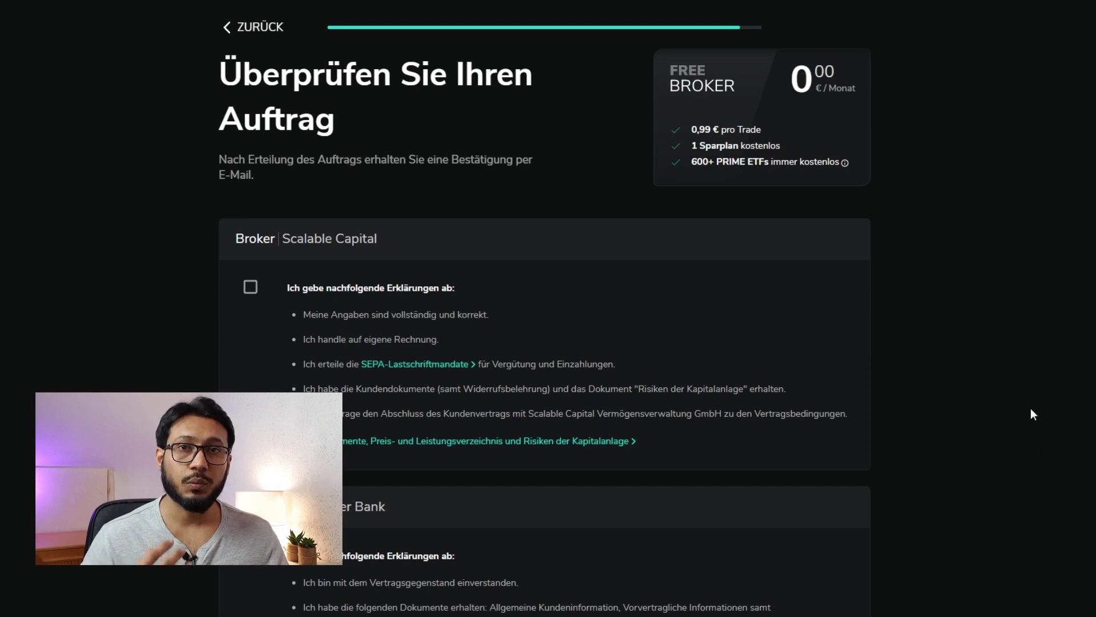
- Open the customer documents, price list and investment-risk PDF from the review page
{"action": "scroll", "coordinate": [1045, 477], "scroll_direction": "down", "scroll_amount": 4}
{"action": "scroll", "coordinate": [1046, 479], "scroll_direction": "up", "scroll_amount": 4}
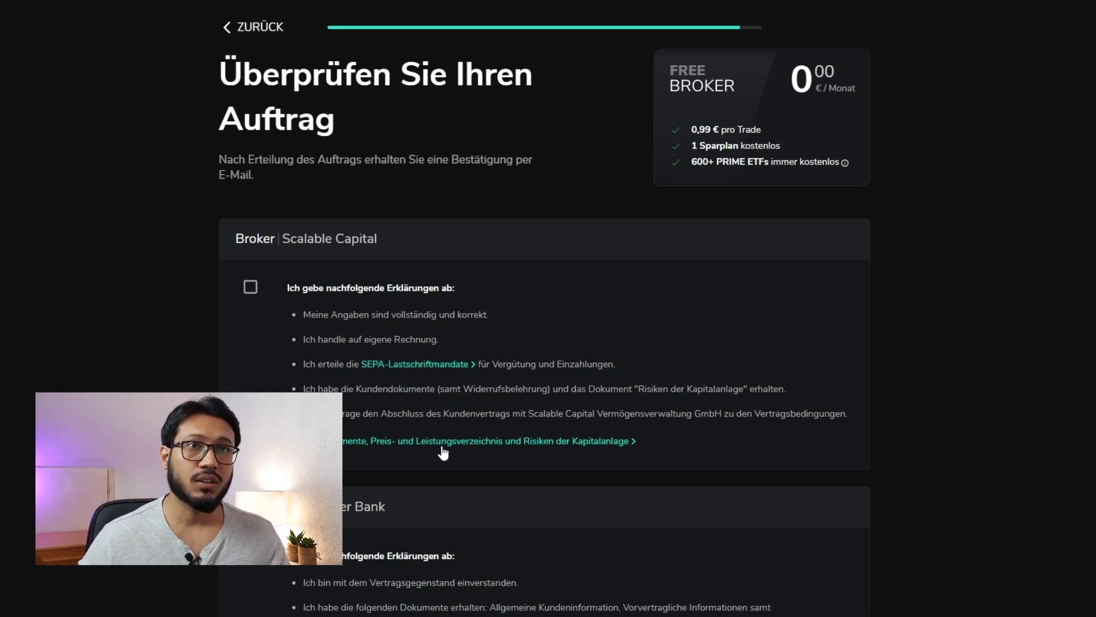
{"action": "left_click", "coordinate": [450, 441]}
- Scroll through the opening pages of the Kundendokumentation PDF
{"action": "scroll", "coordinate": [811, 411], "scroll_direction": "down", "scroll_amount": 8}
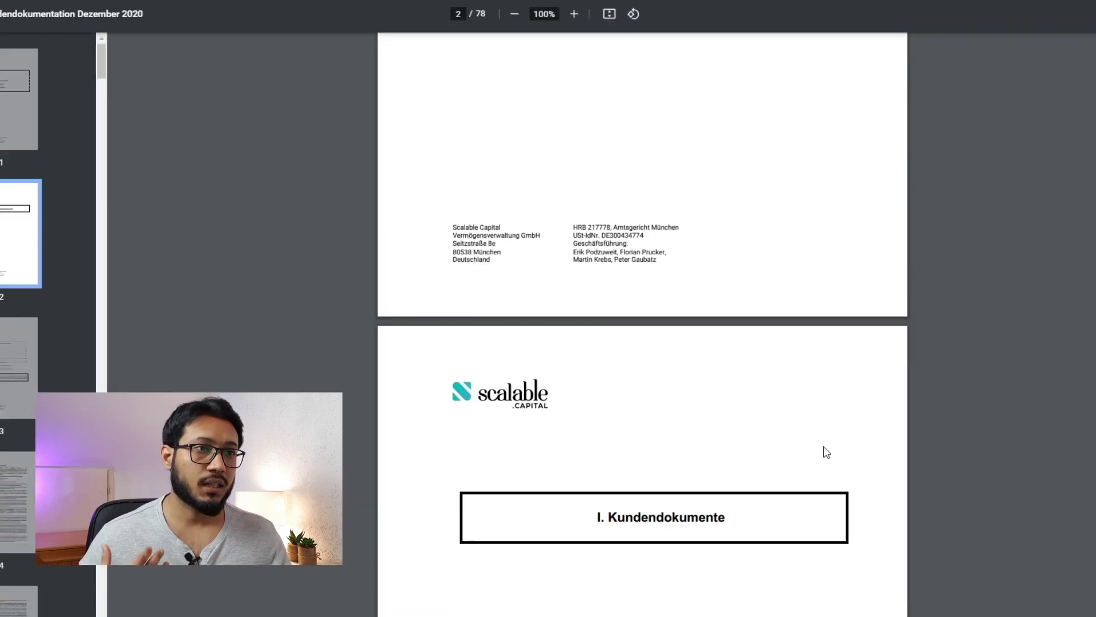
{"action": "scroll", "coordinate": [826, 453], "scroll_direction": "down", "scroll_amount": 20}
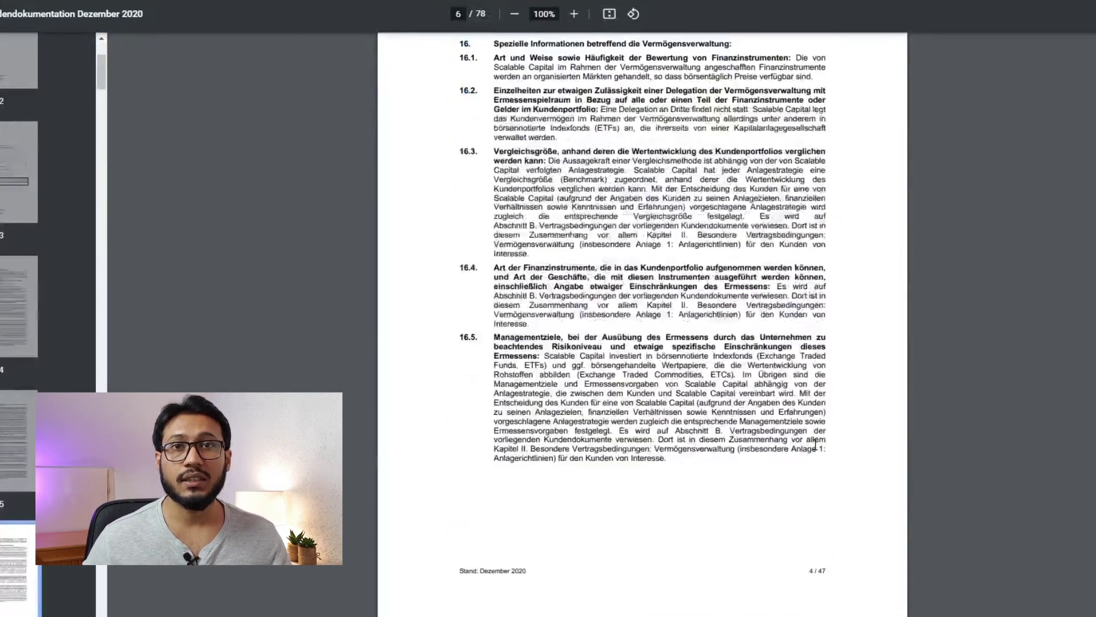
{"action": "scroll", "coordinate": [815, 444], "scroll_direction": "down", "scroll_amount": 20}
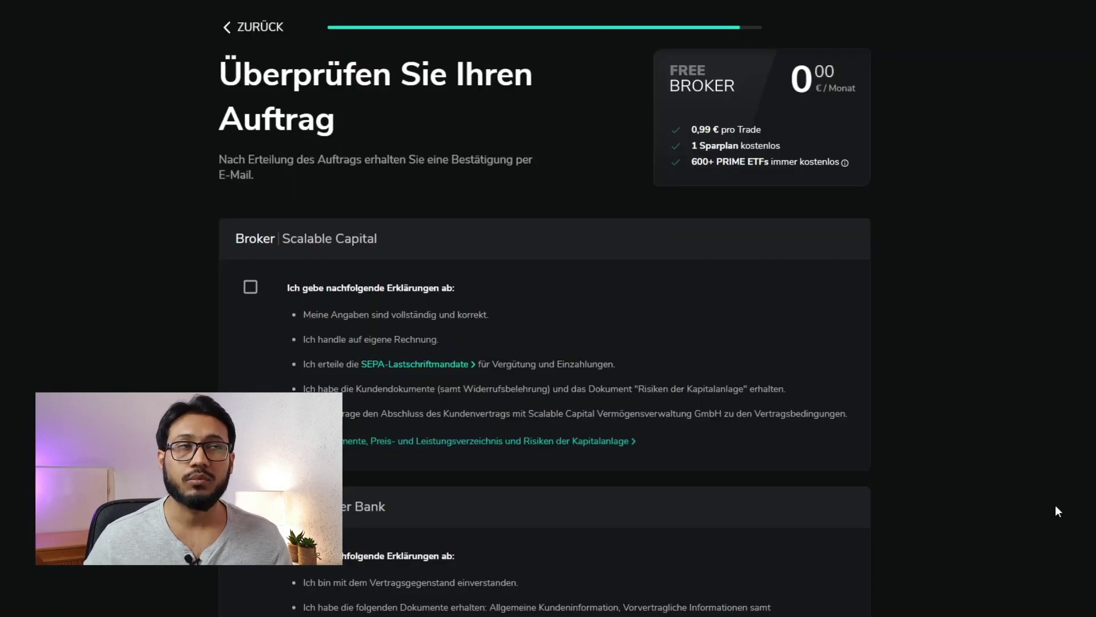
- Tick the Scalable Capital broker and Baader Bank depot declarations, then submit the FREE BROKER application
{"action": "left_click", "coordinate": [250, 287]}
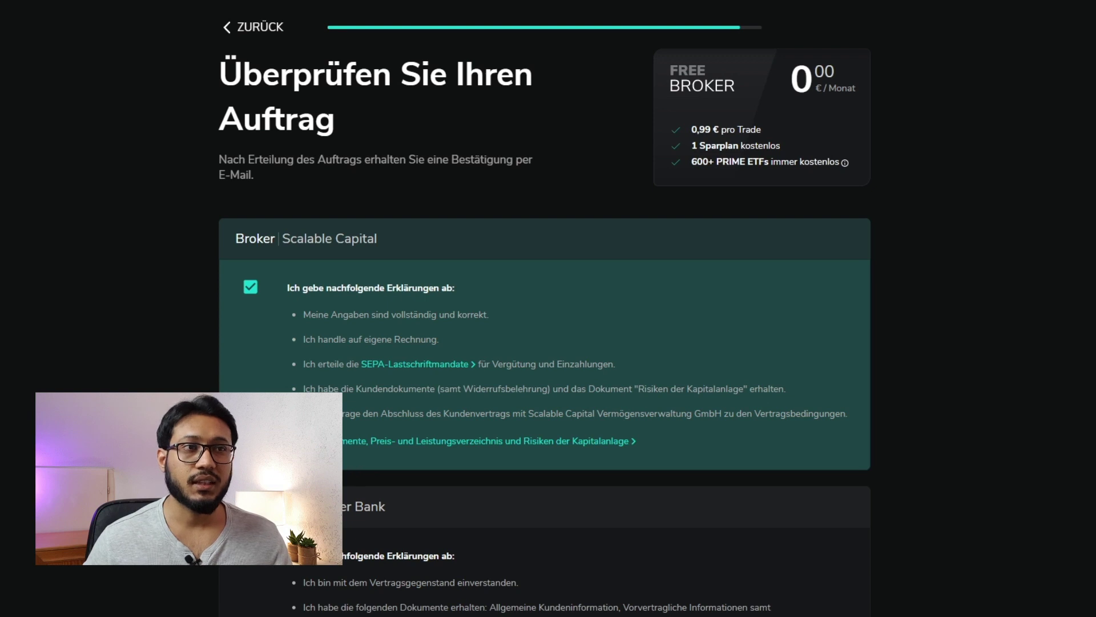
{"action": "scroll", "coordinate": [247, 226], "scroll_direction": "down", "scroll_amount": 4}
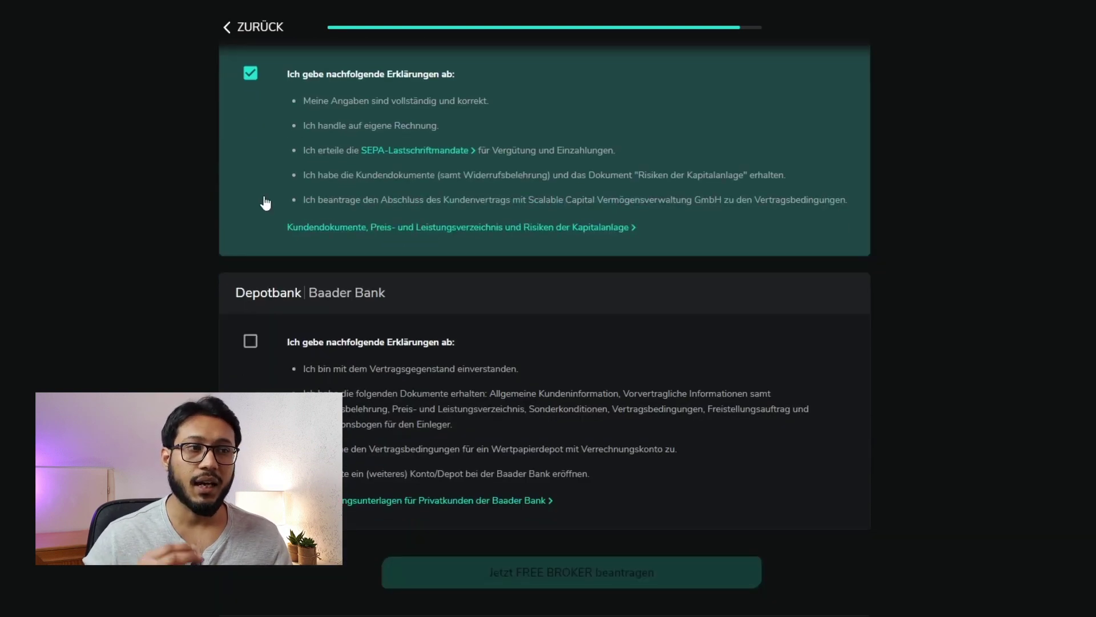
{"action": "left_click", "coordinate": [249, 341]}
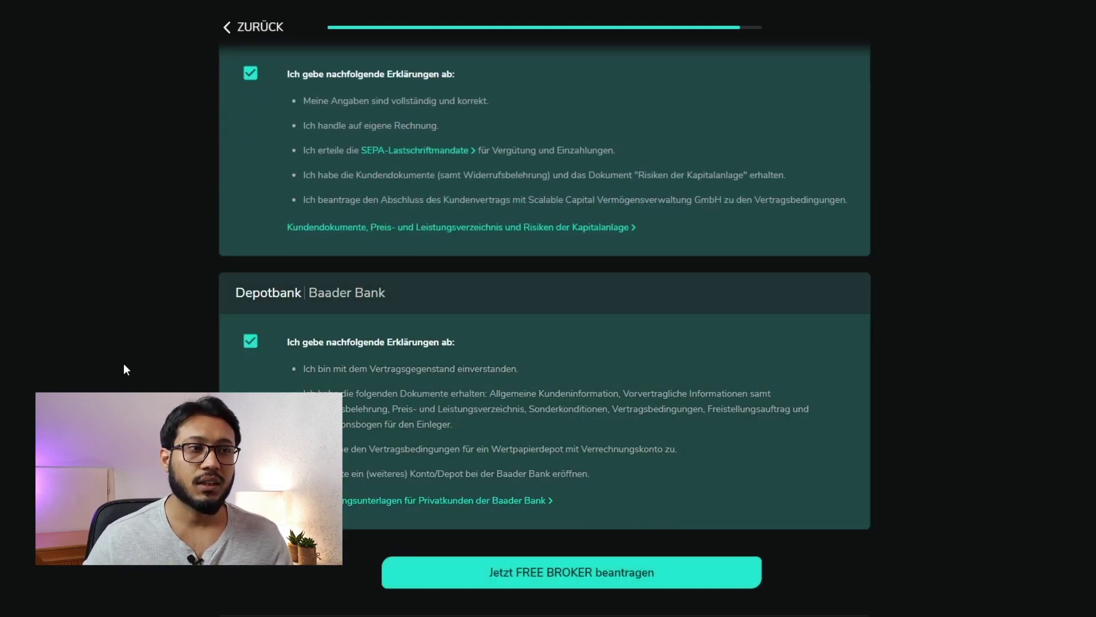
{"action": "left_click", "coordinate": [536, 575]}
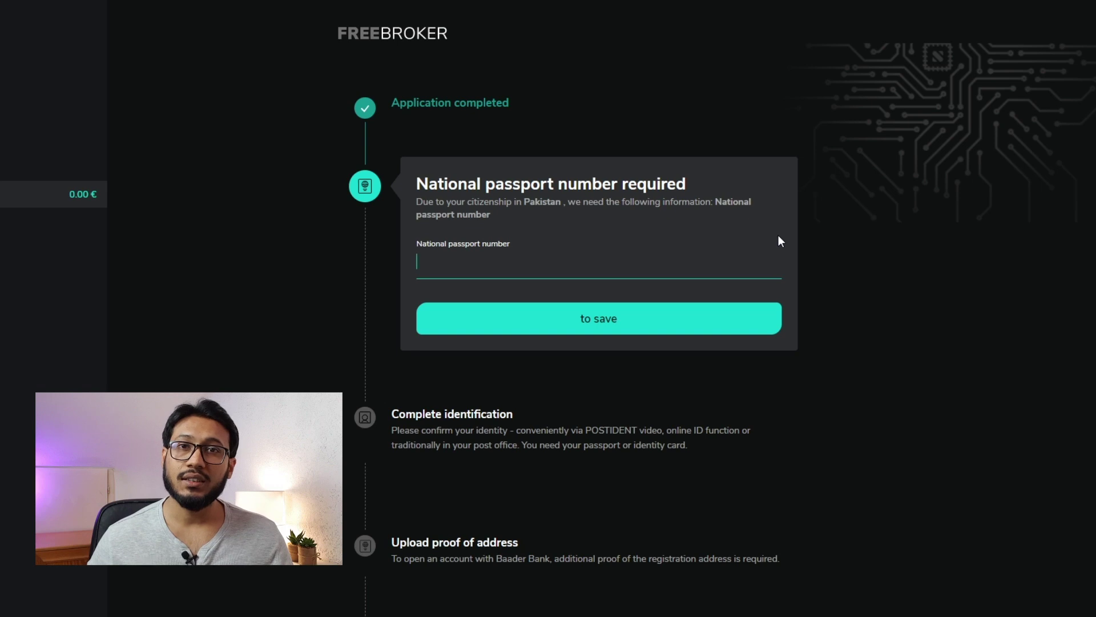
- Click into the national passport number field to begin entering it
{"action": "left_click", "coordinate": [780, 252]}
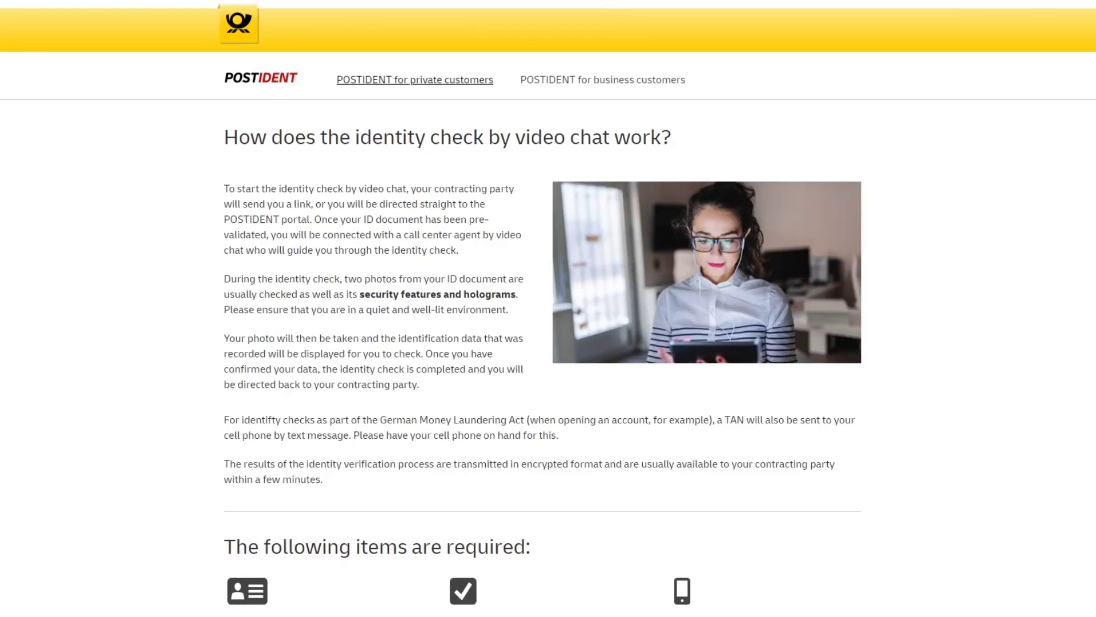
- Scroll the POSTIDENT video-chat page to the required items: passport or ID card and smartphone app
{"action": "scroll", "coordinate": [548, 308], "scroll_direction": "down", "scroll_amount": 3}
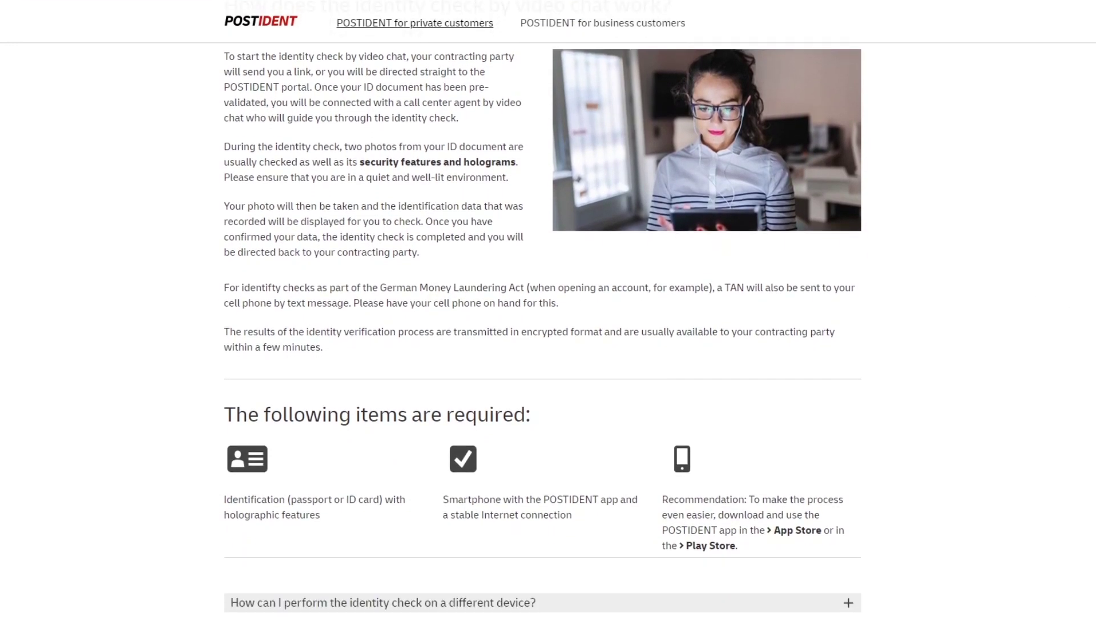
{"action": "scroll", "coordinate": [548, 308], "scroll_direction": "down", "scroll_amount": 3}
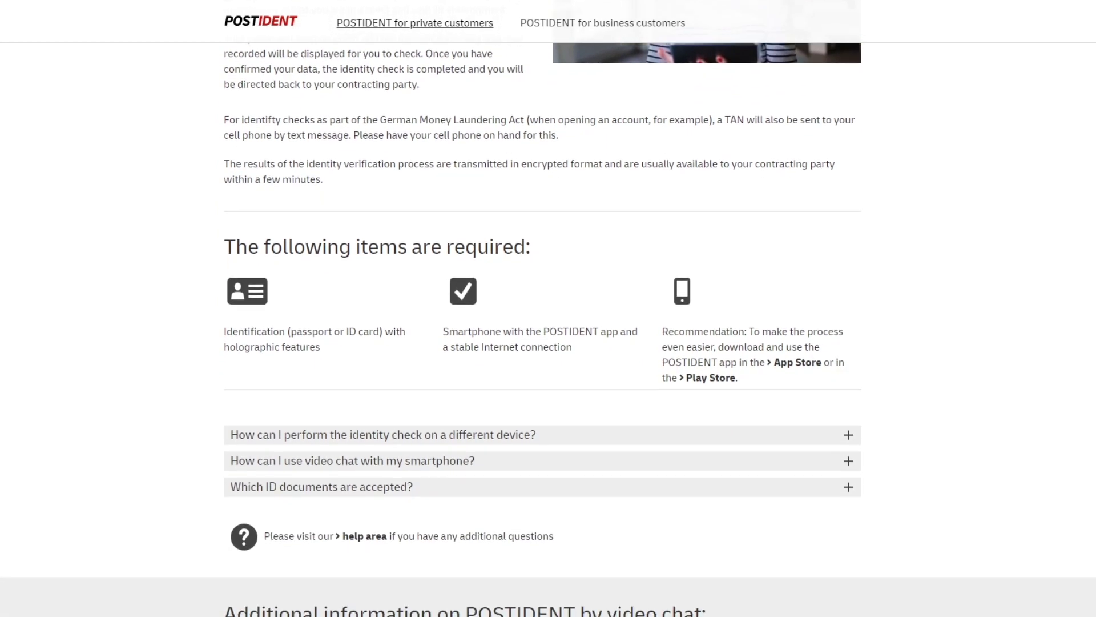
{"action": "scroll", "coordinate": [548, 309], "scroll_direction": "down", "scroll_amount": 2}
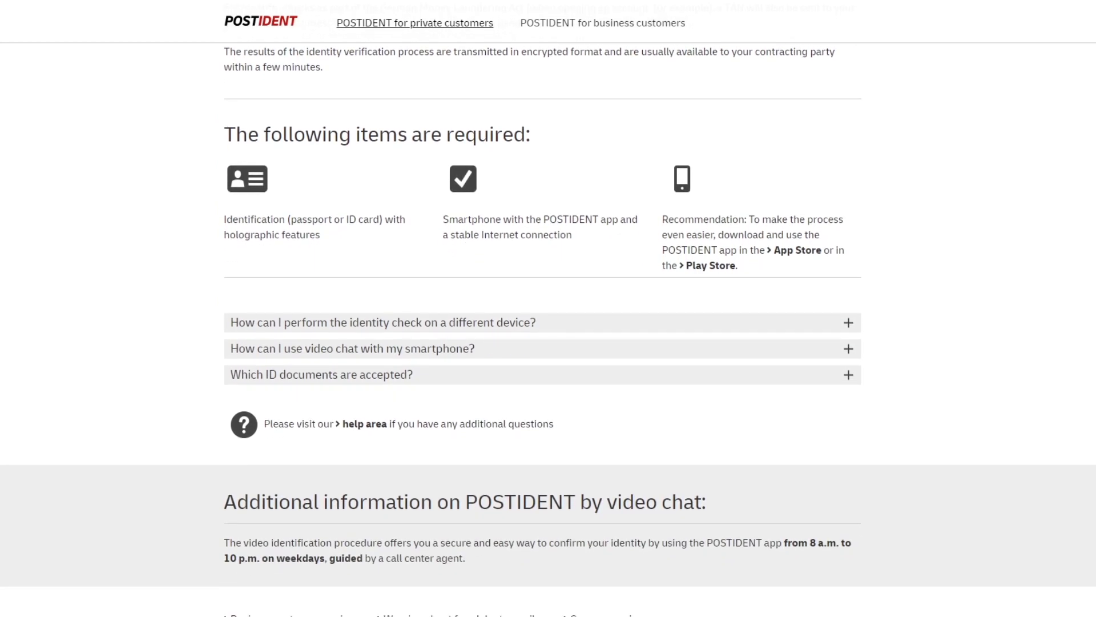